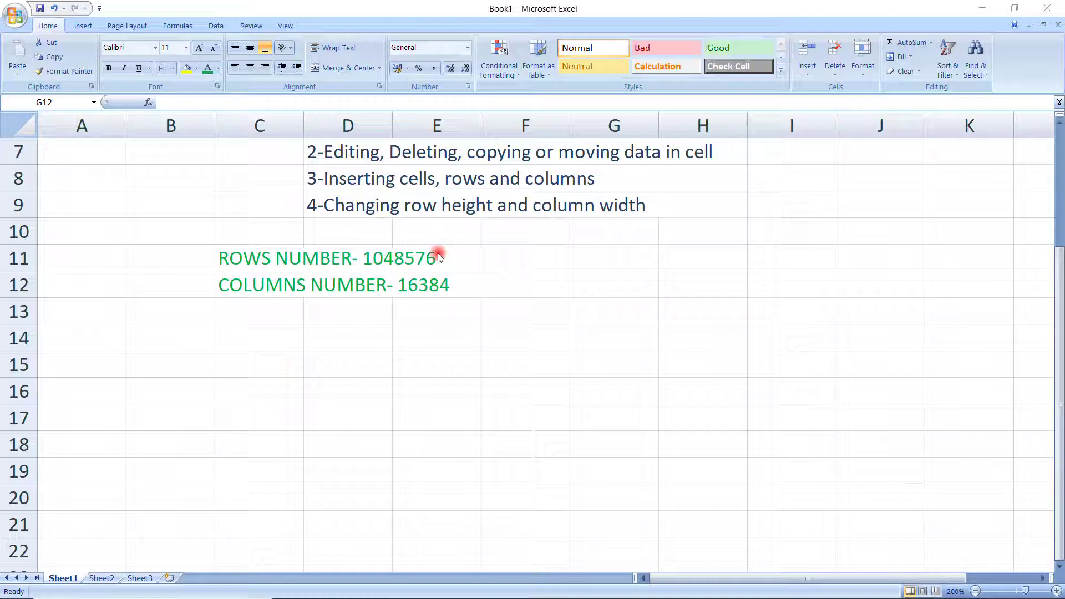
- Enter the addition formula = 42+22 in cell F13 and the multiplication formula =22*5 in cell F14
left_click(501, 310)
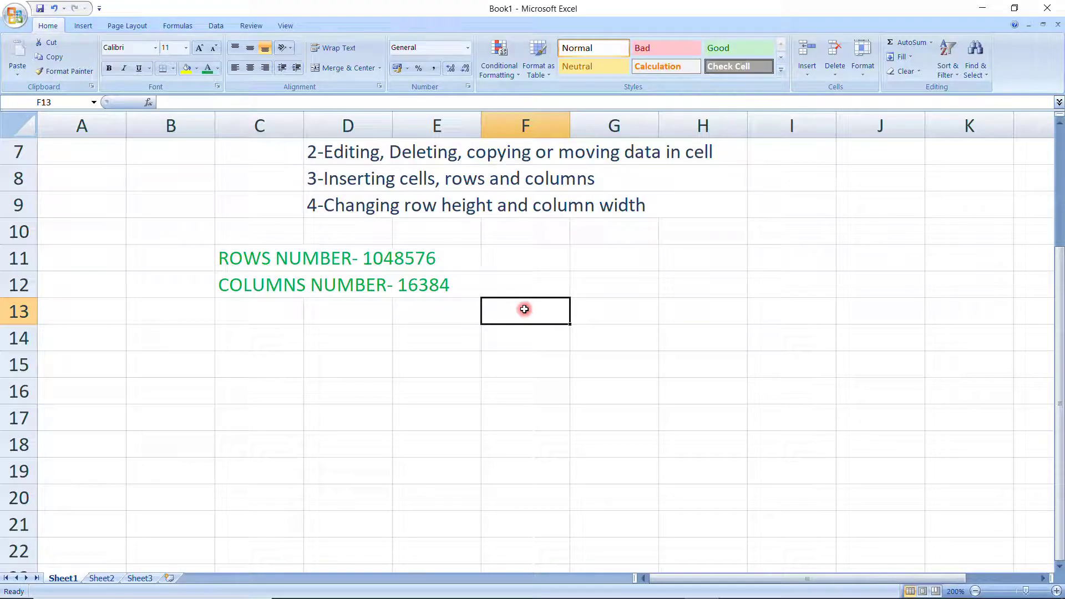
type("=")
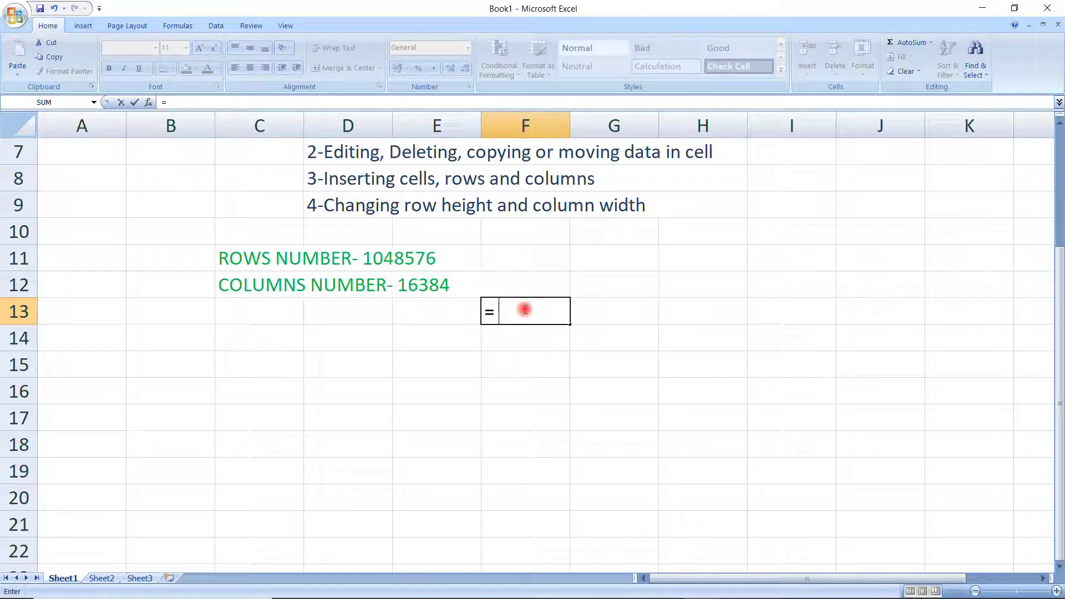
type("42+22")
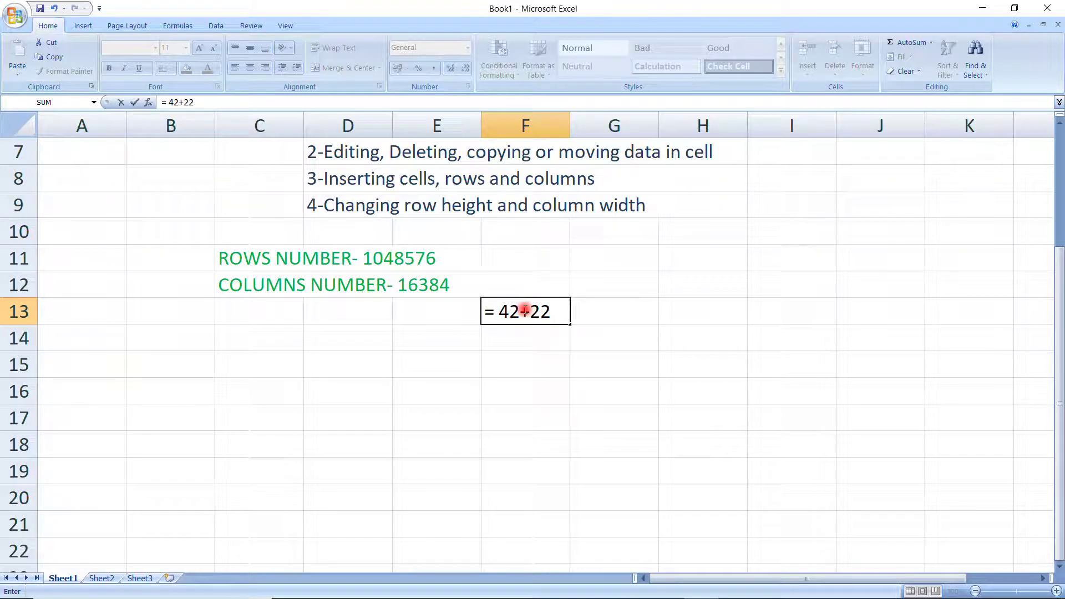
key("Return")
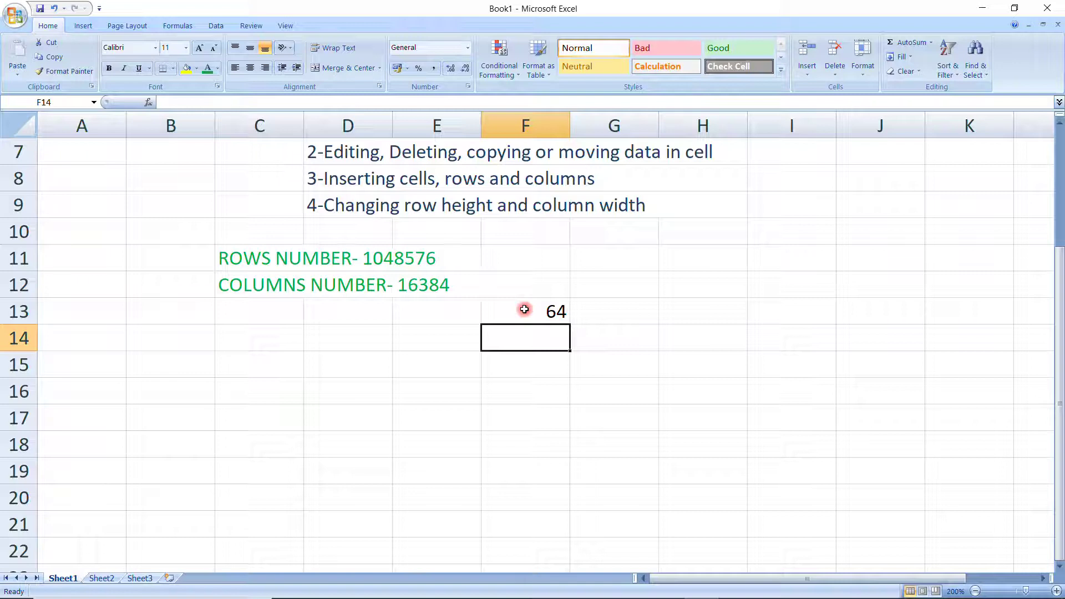
type("=")
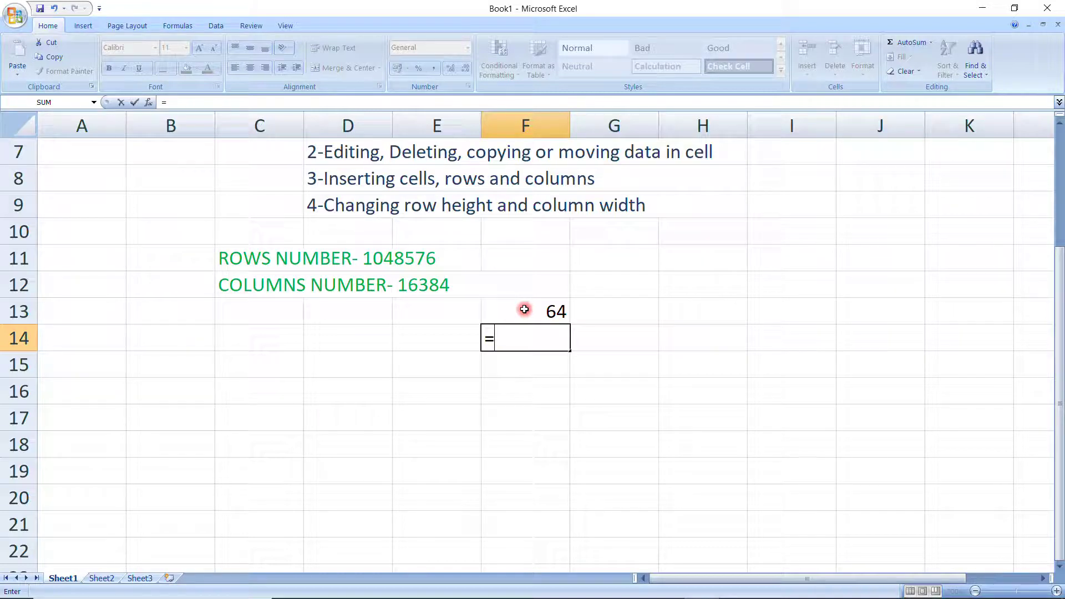
type("22*")
type("5")
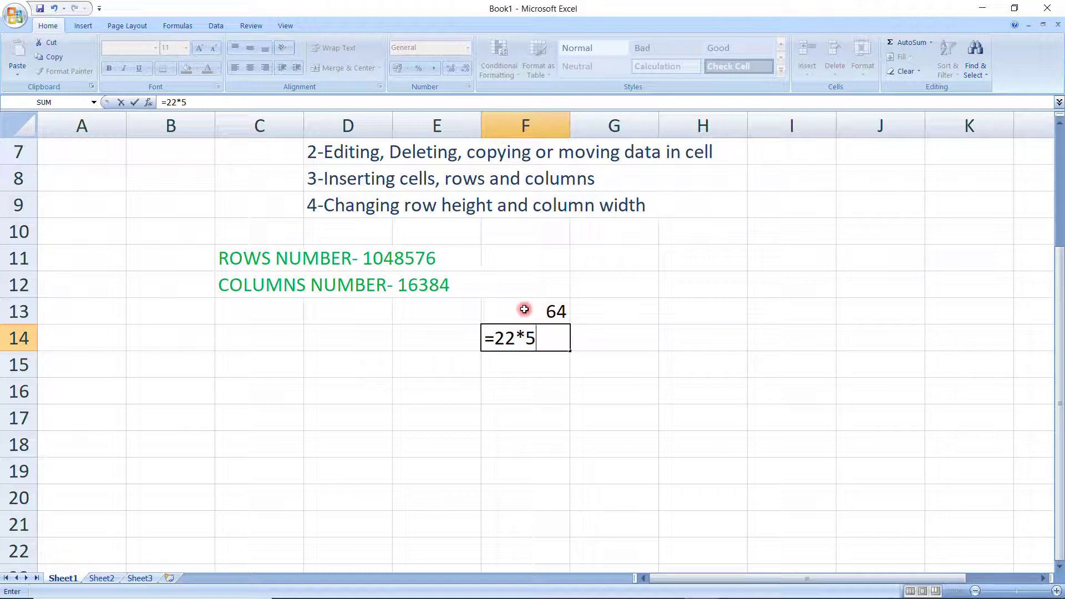
key("Return")
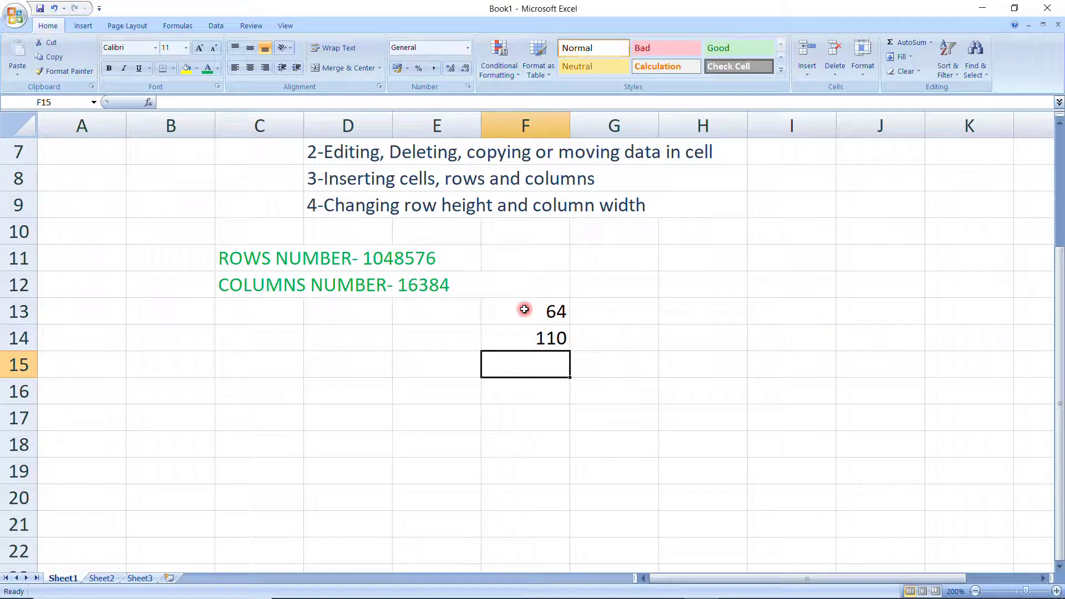
- Enter the division formula =74/2 in cell F15 and the subtraction formula =46-22 in cell F16
type("=")
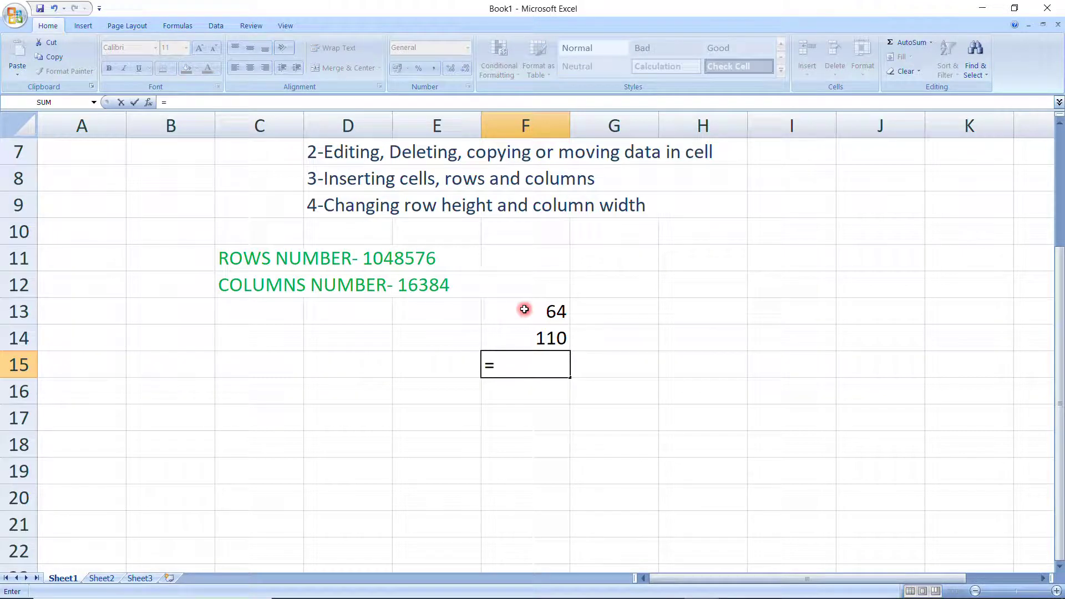
type("74/2")
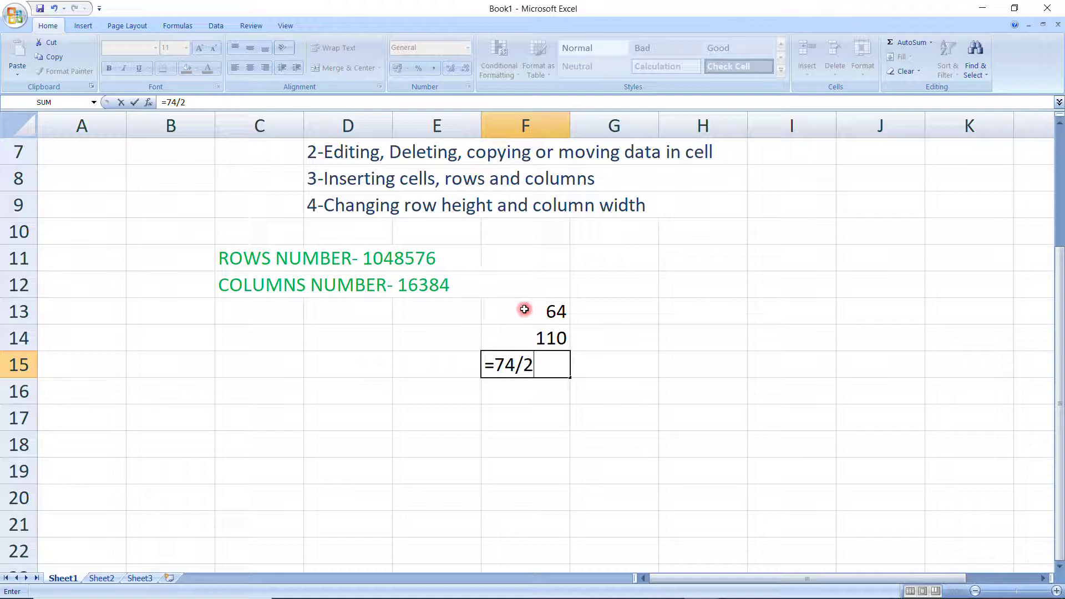
key("Return")
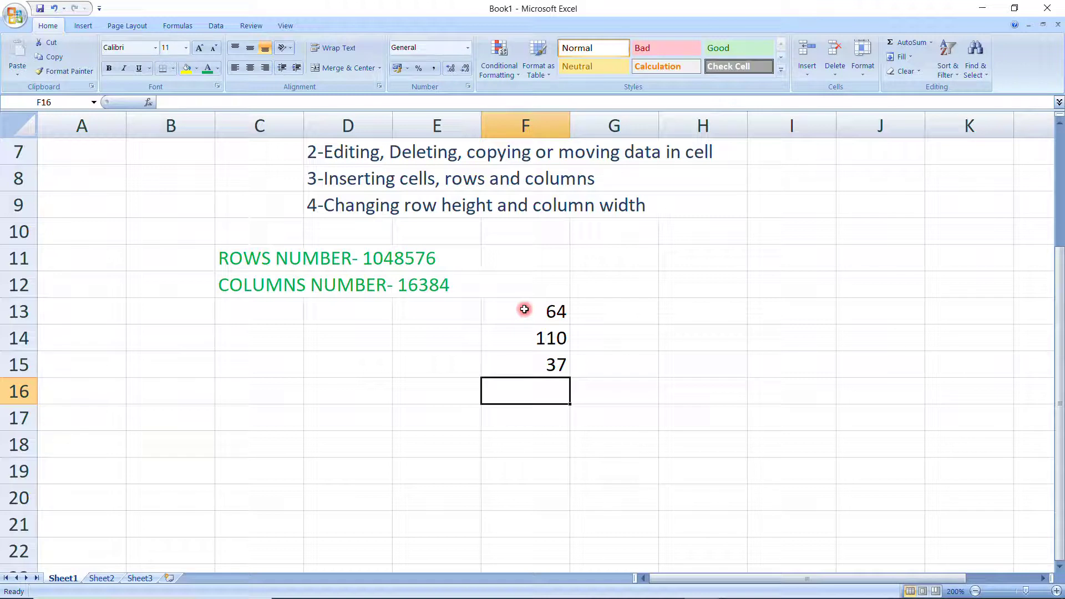
type("=")
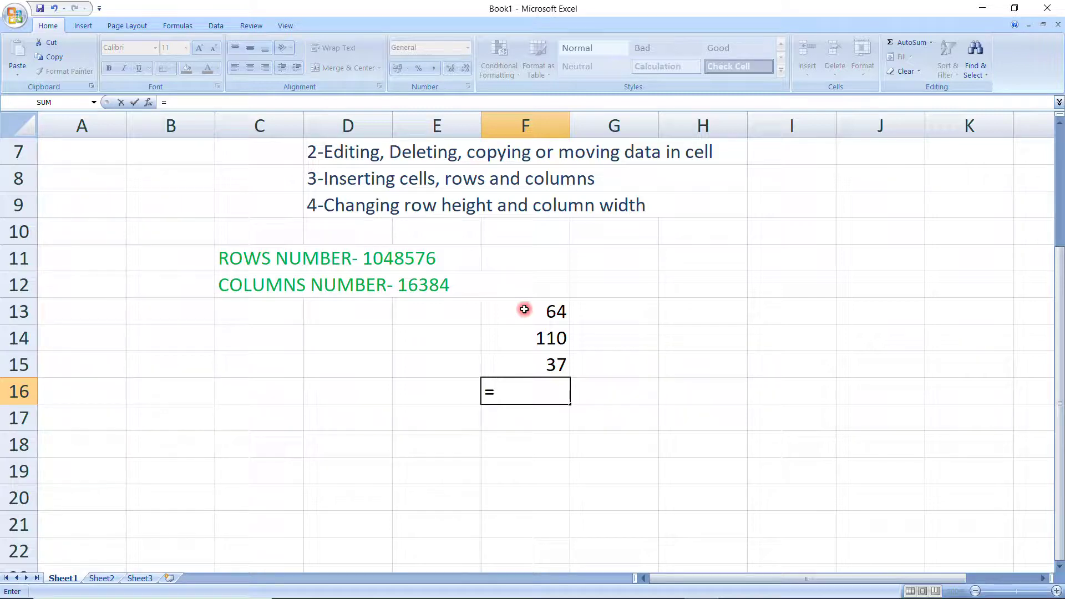
type("46-22")
key("Return")
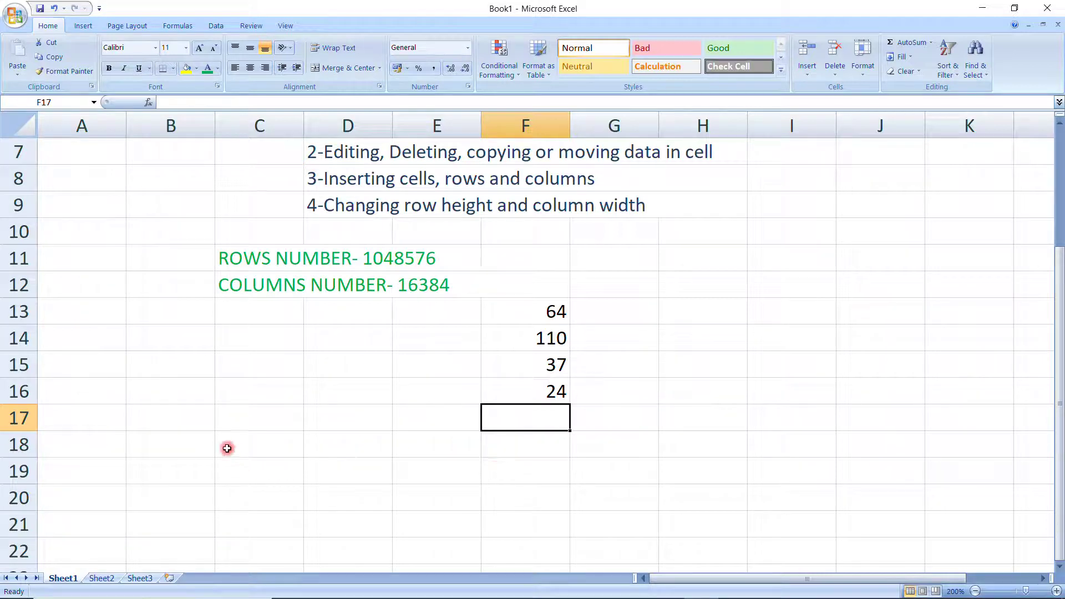
- Fill cells B18 through E18 with the numbers 40, 12, 45 and 70
left_click(199, 444)
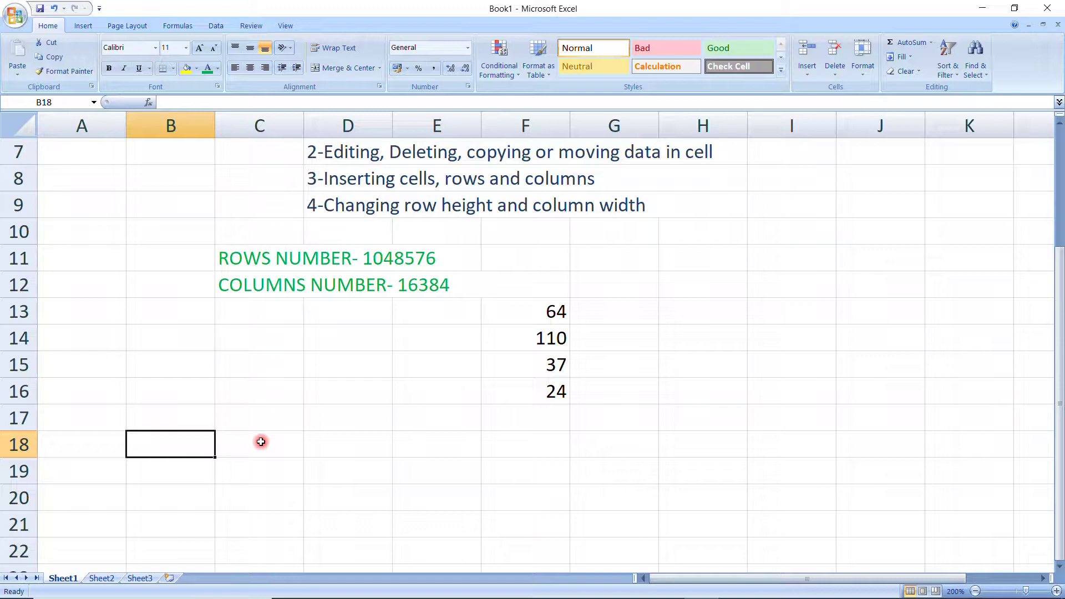
type("40")
key("Tab")
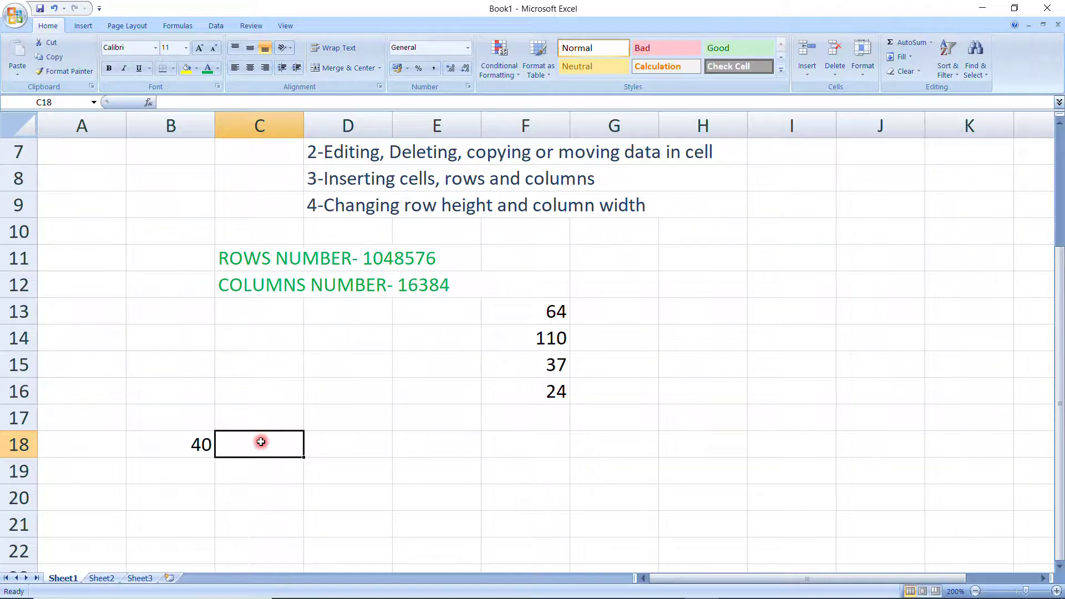
type("12")
key("Tab")
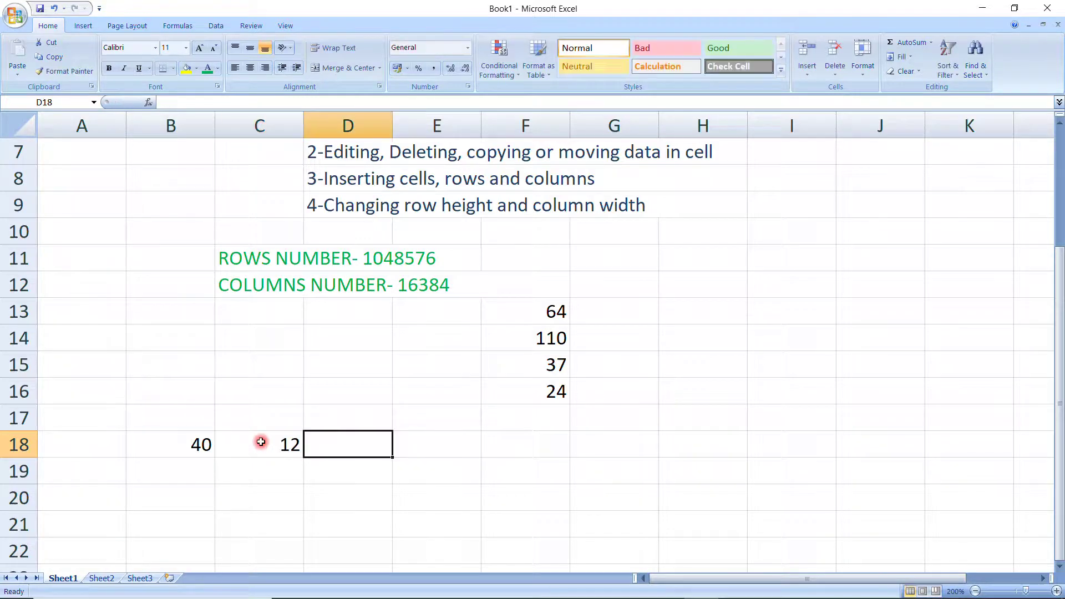
type("45")
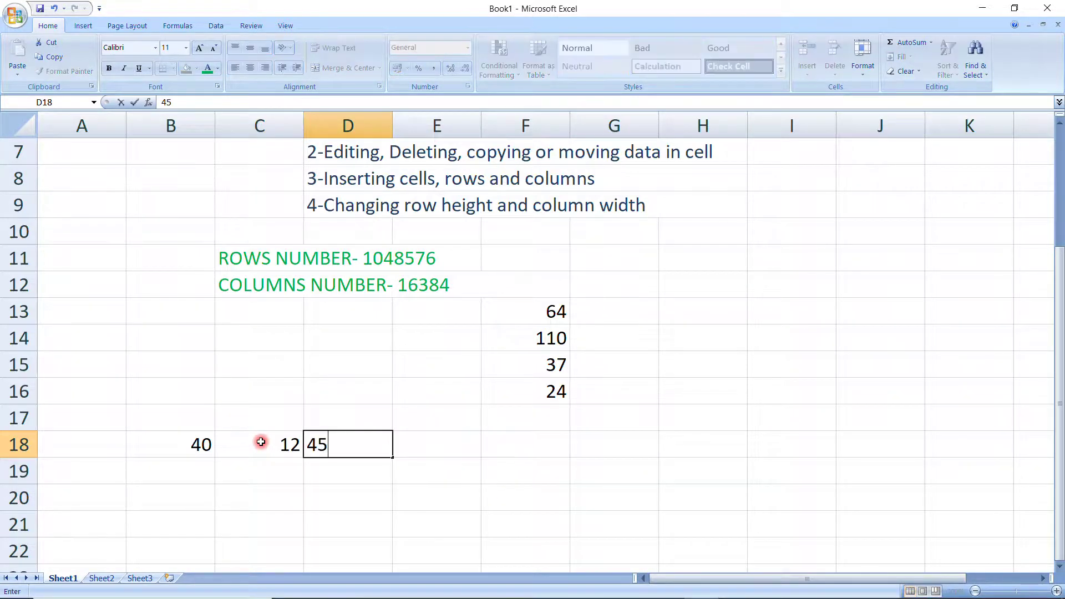
key("Tab")
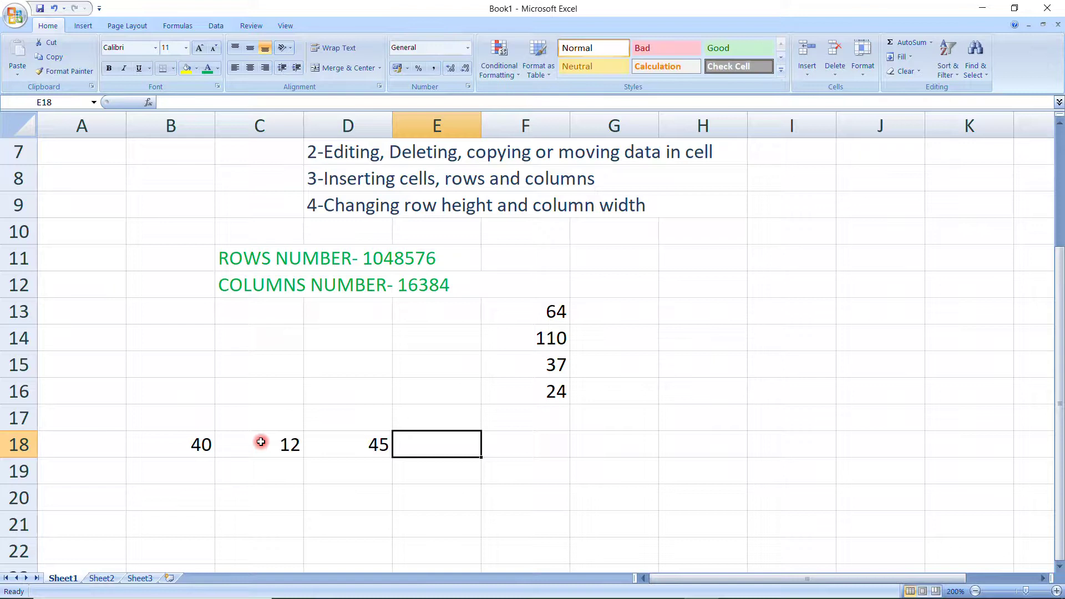
type("70")
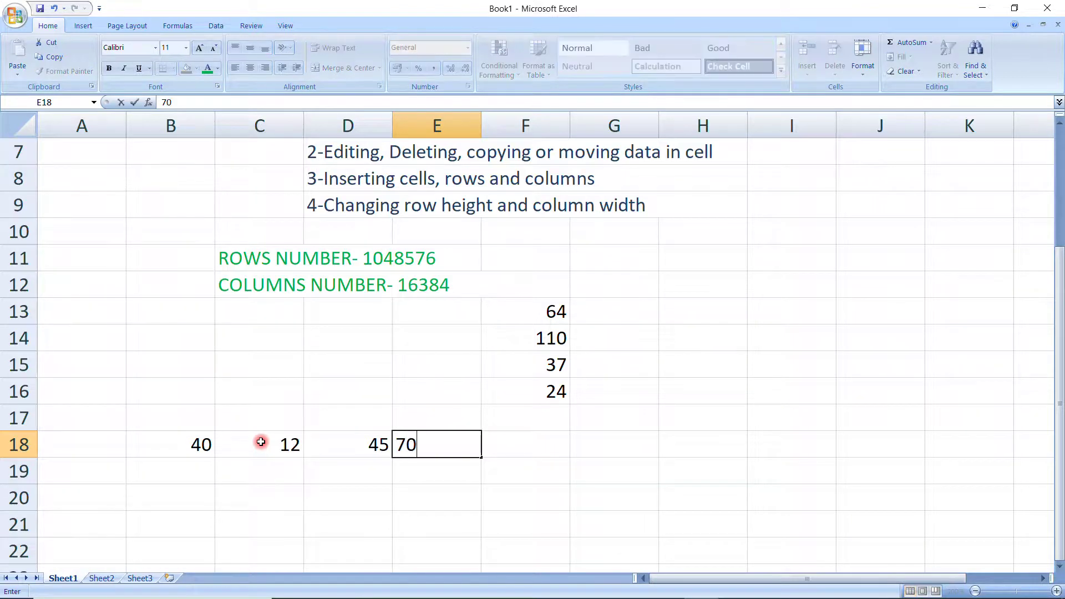
key("Tab")
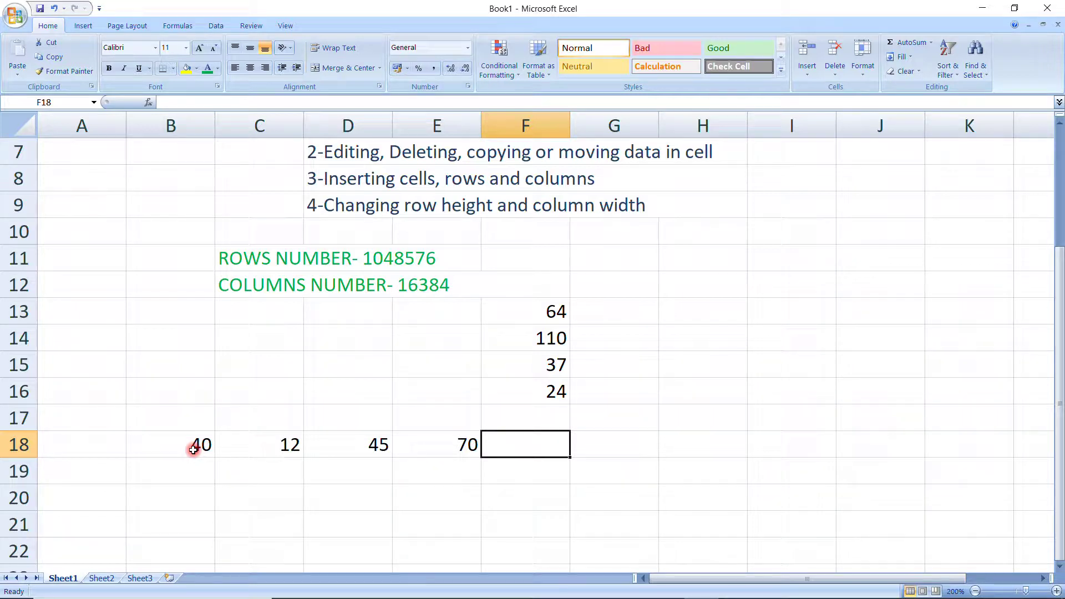
- Add up the four numbers of row 18 in cell F18 with the formula =B18+C18+D18+E18
type("=")
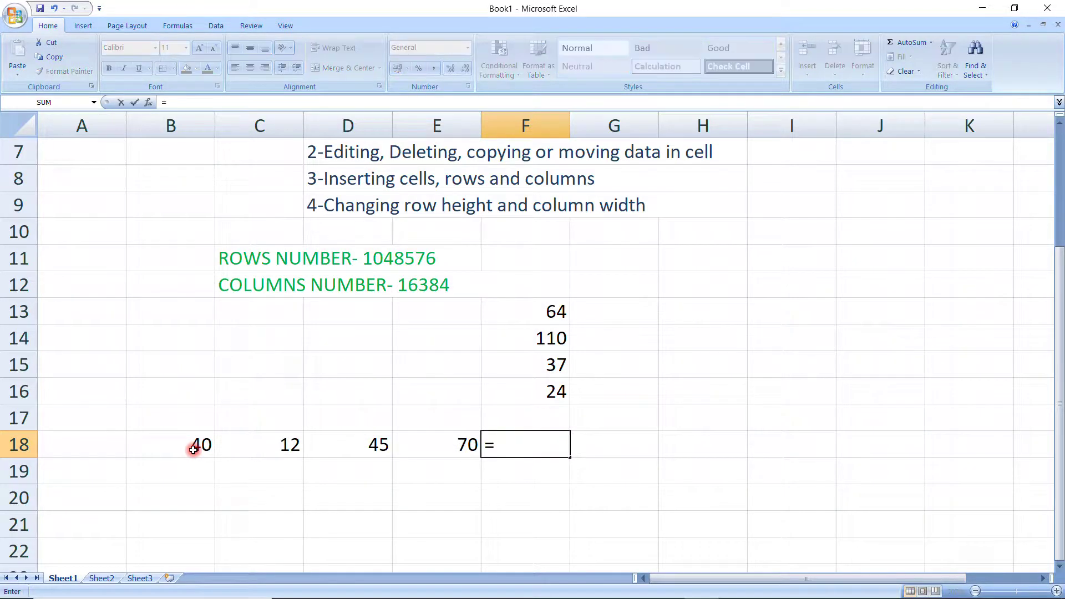
type("B18")
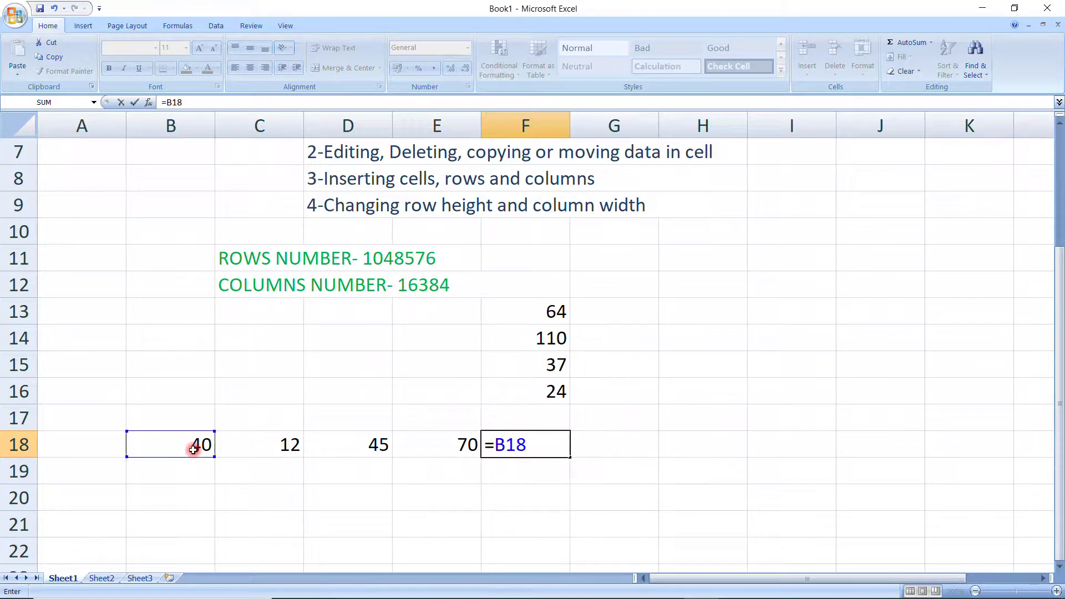
type("+")
type("C18+D")
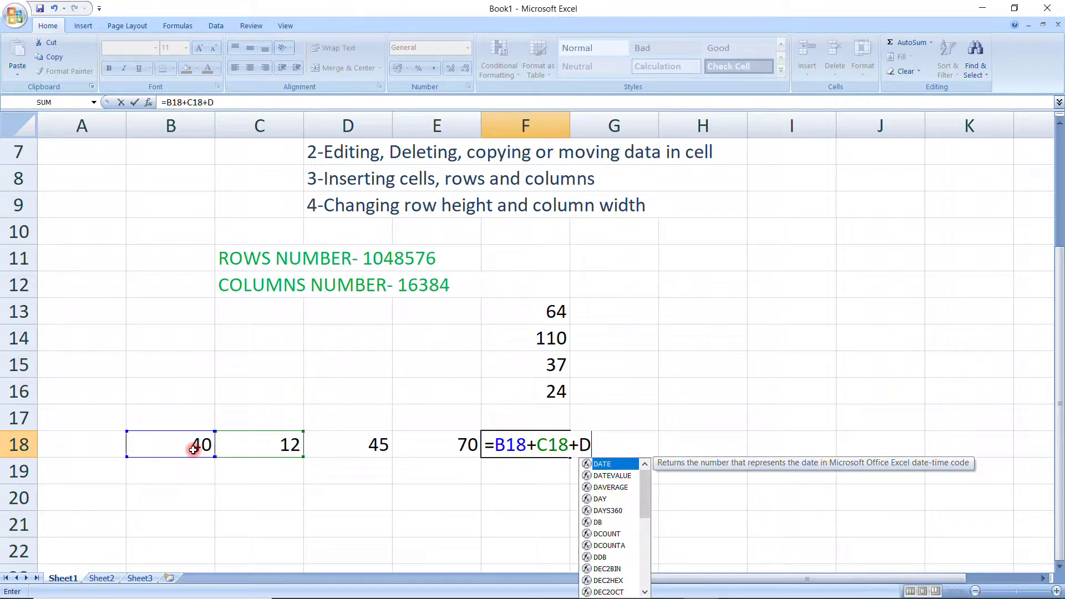
type("18+")
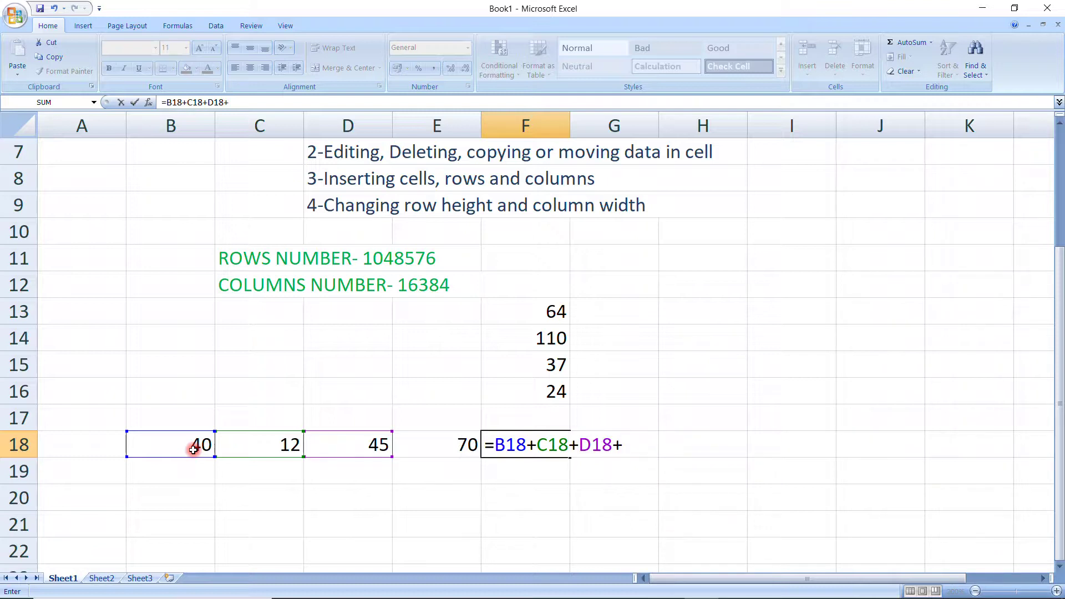
type("E18")
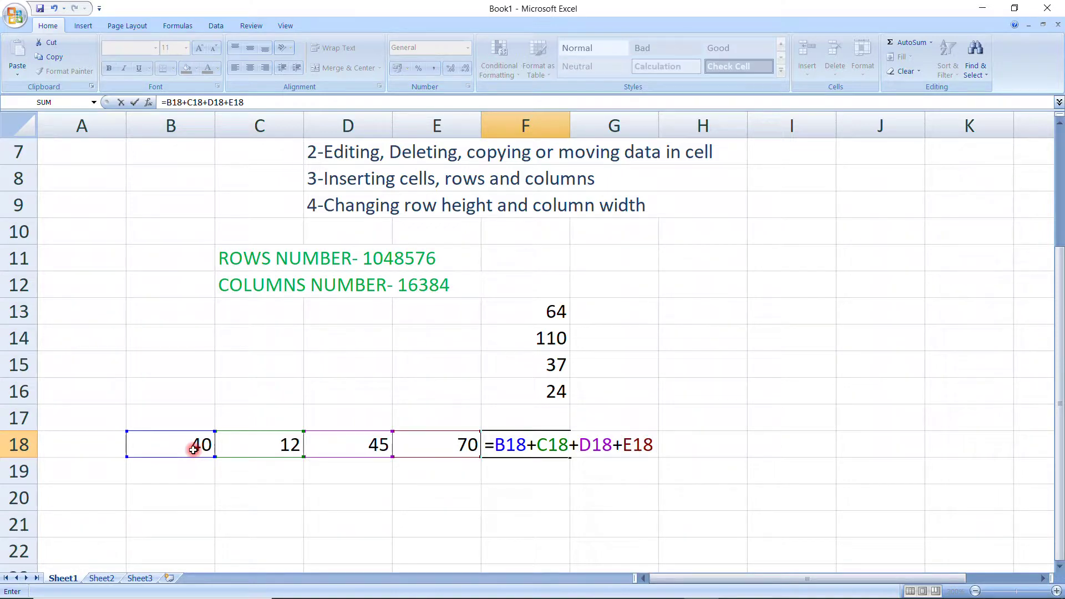
key("Return")
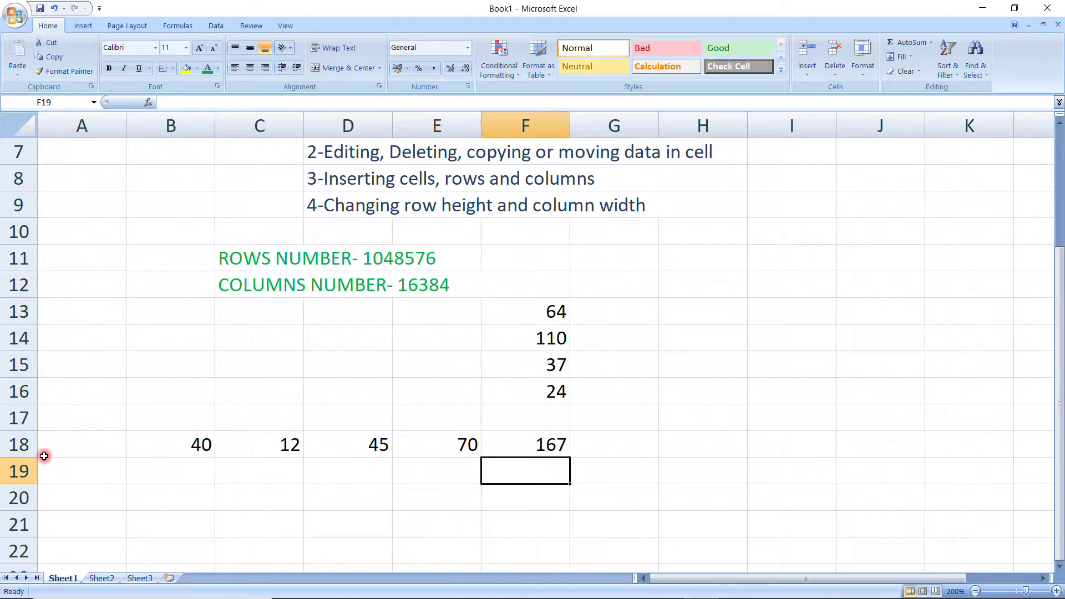
- Enter the number 52 in cell D19 and 40 in cell E19
left_click(314, 476)
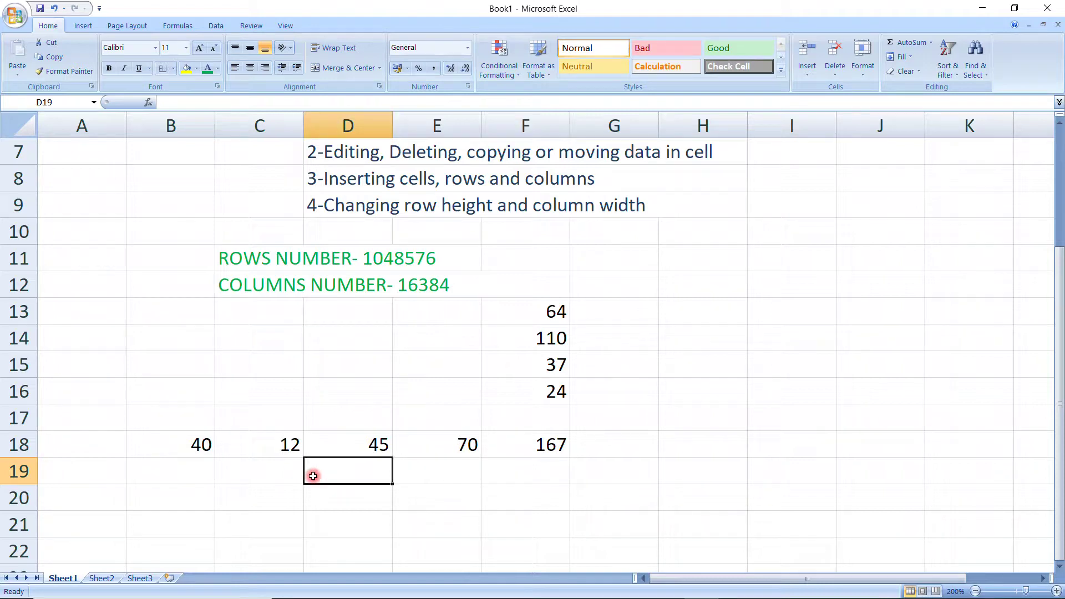
type("52")
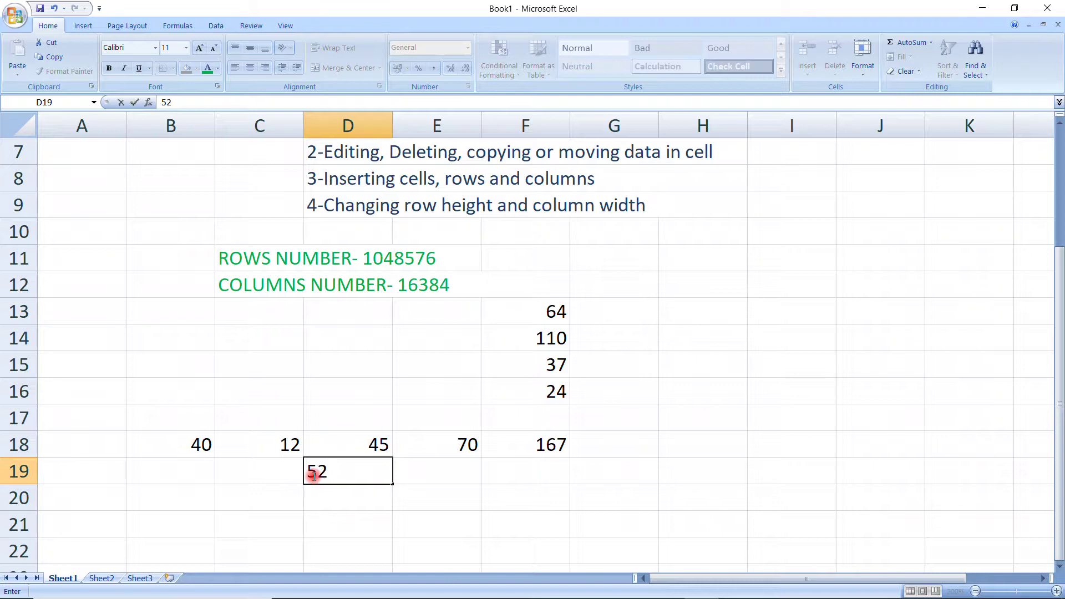
key("Tab")
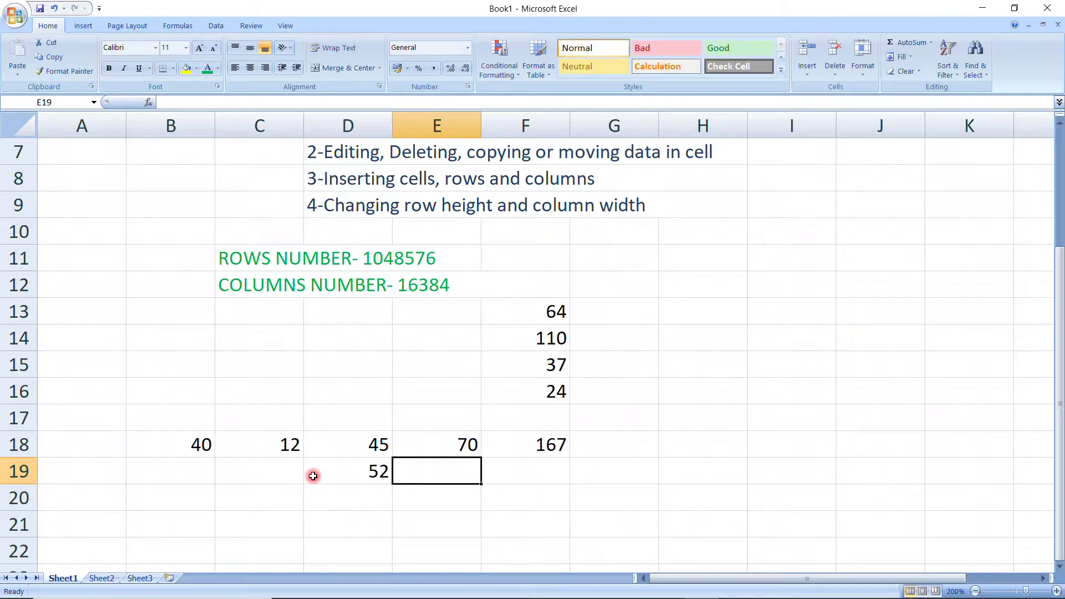
type("40")
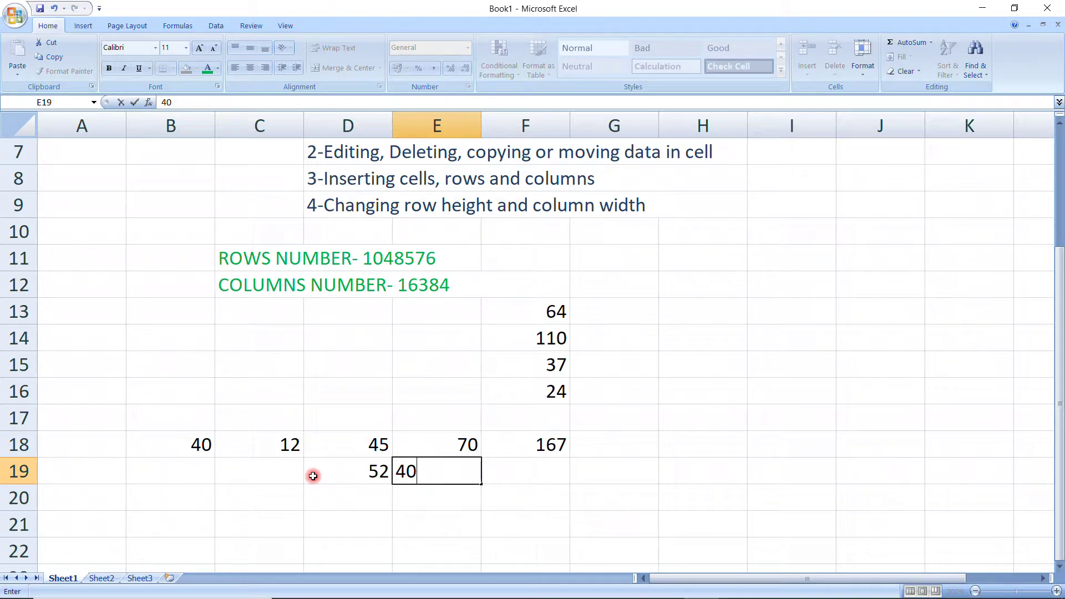
key("Tab")
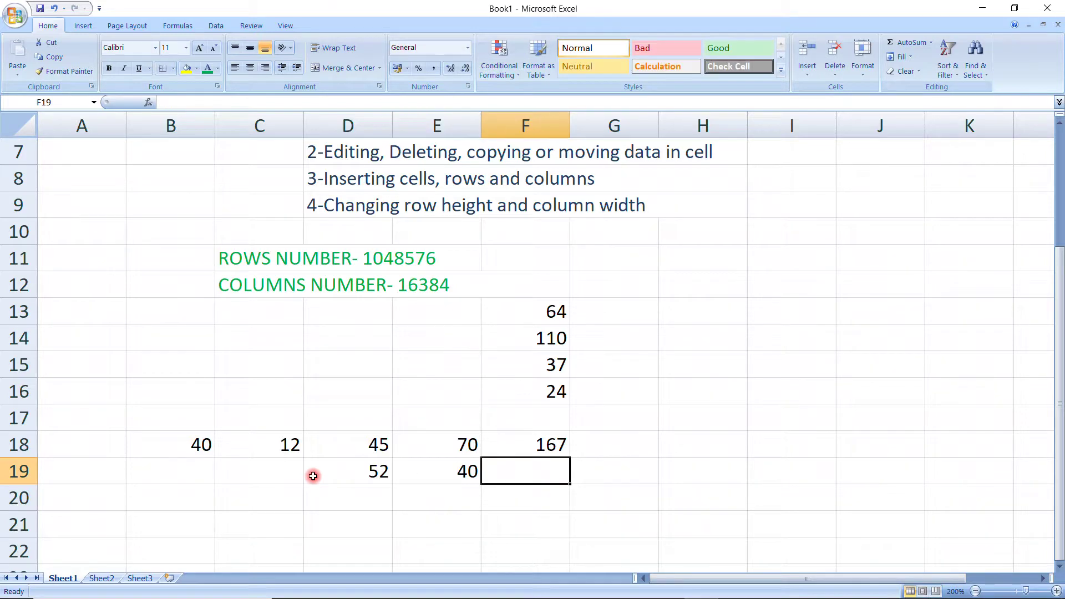
- Subtract the second number of row 19 from the first in cell F19 with the formula =D19-E19
type("=")
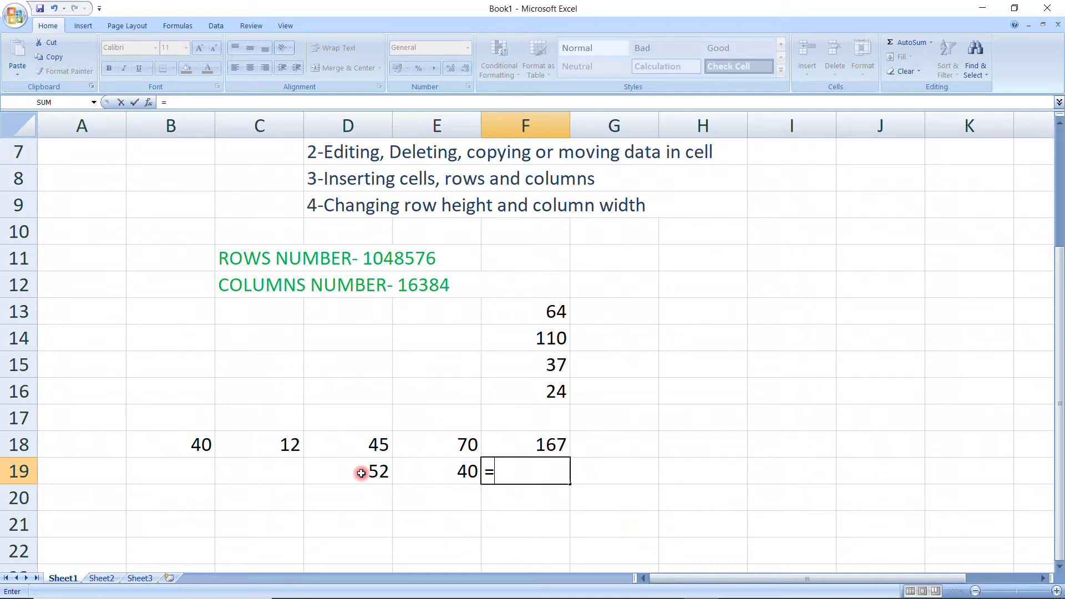
type("D19")
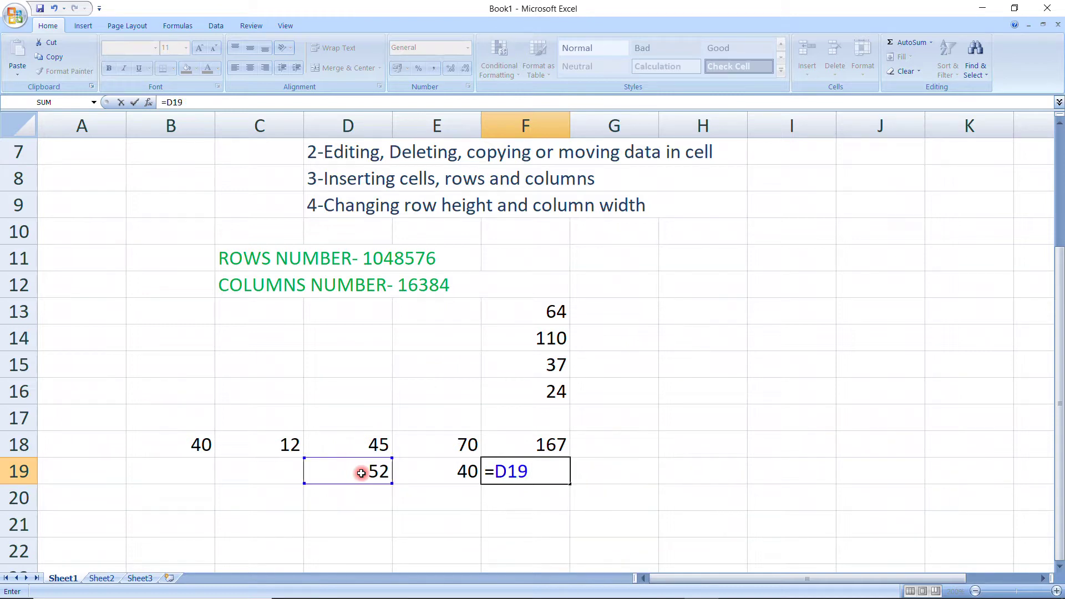
type("-")
type("E")
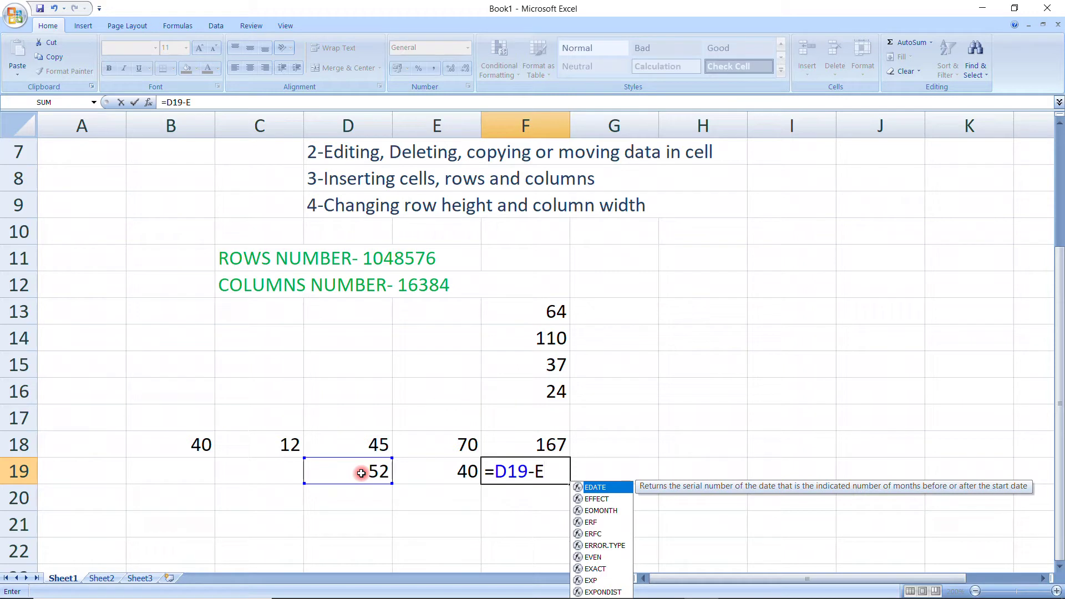
type("19")
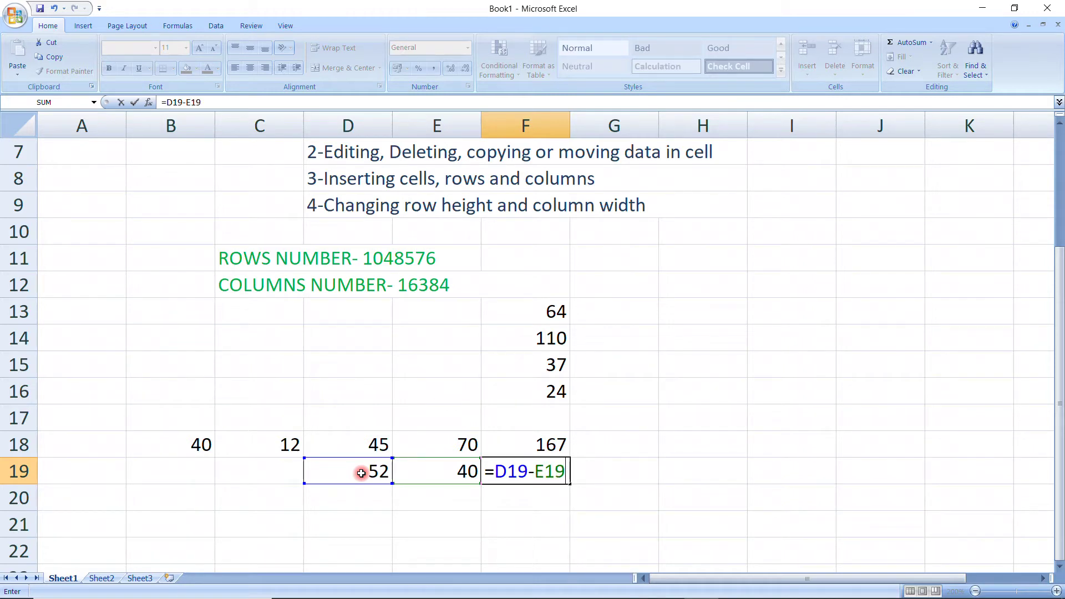
key("Return")
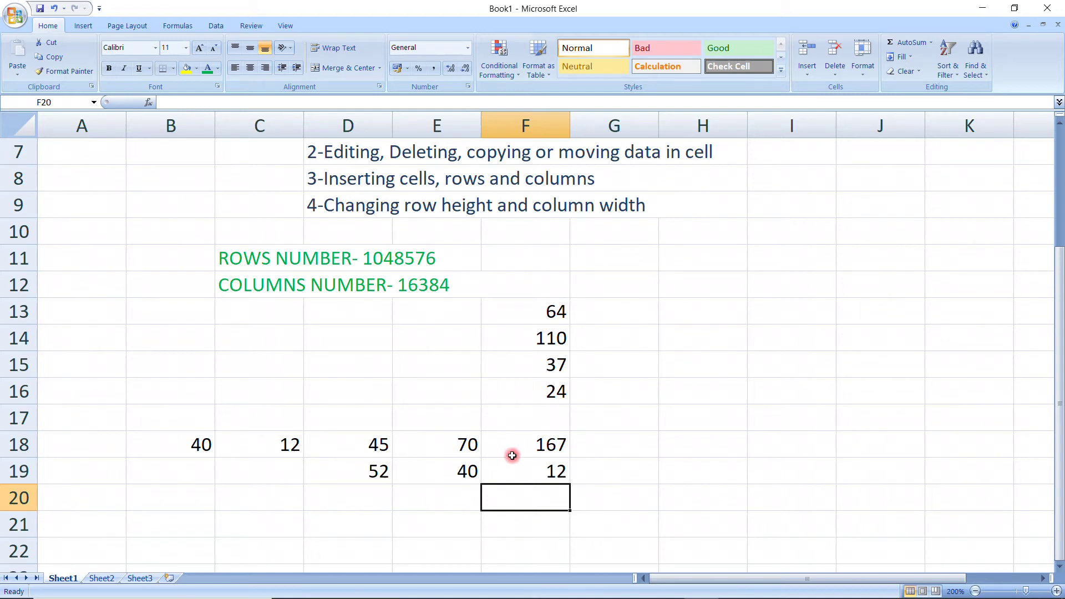
scroll(508, 464, "up", 2)
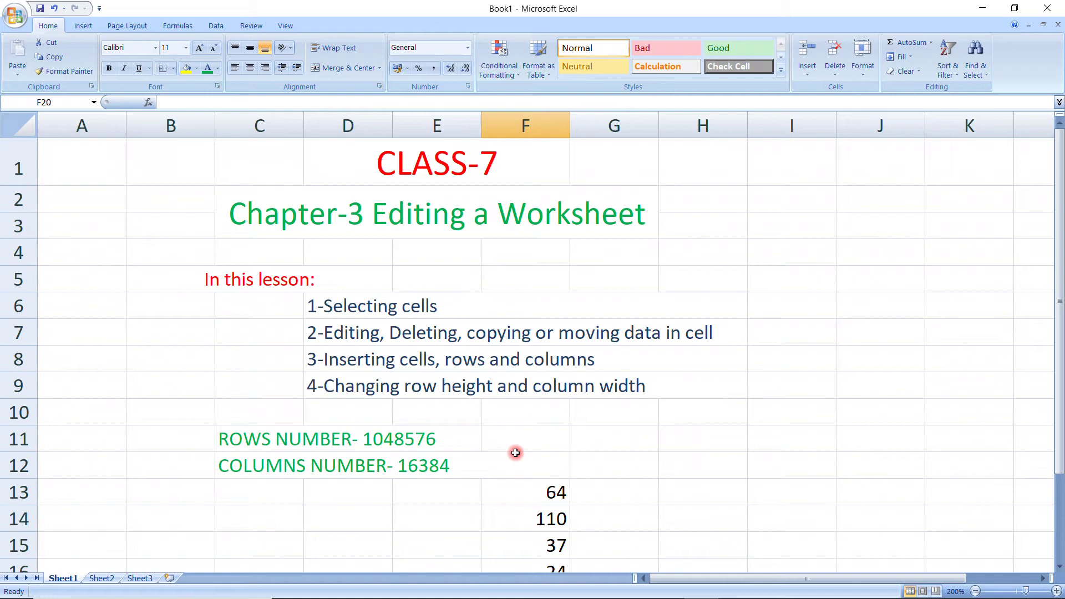
scroll(516, 453, "down", 1)
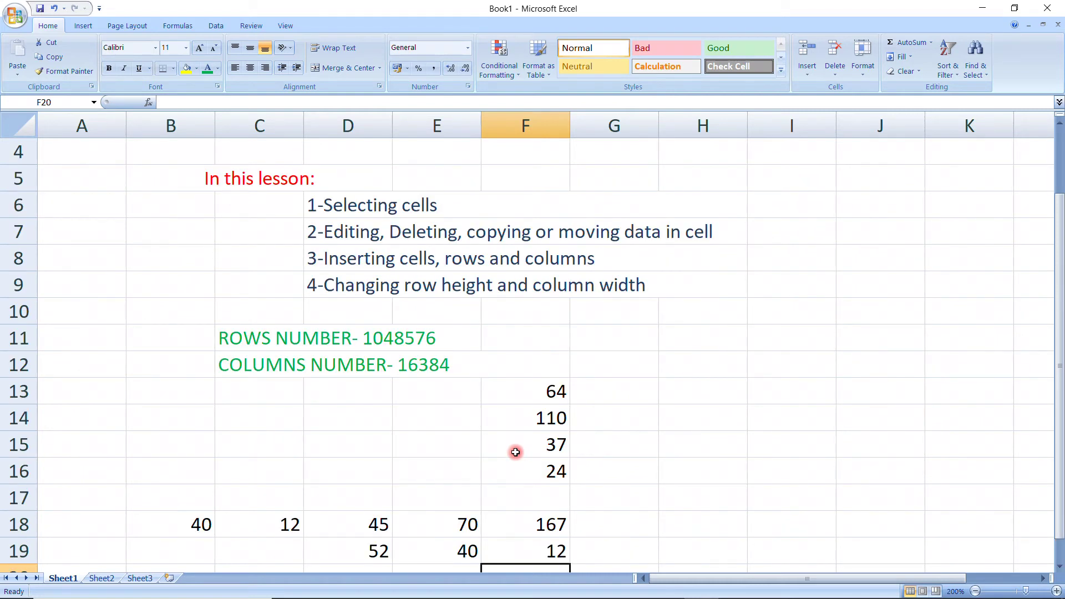
scroll(515, 451, "down", 1)
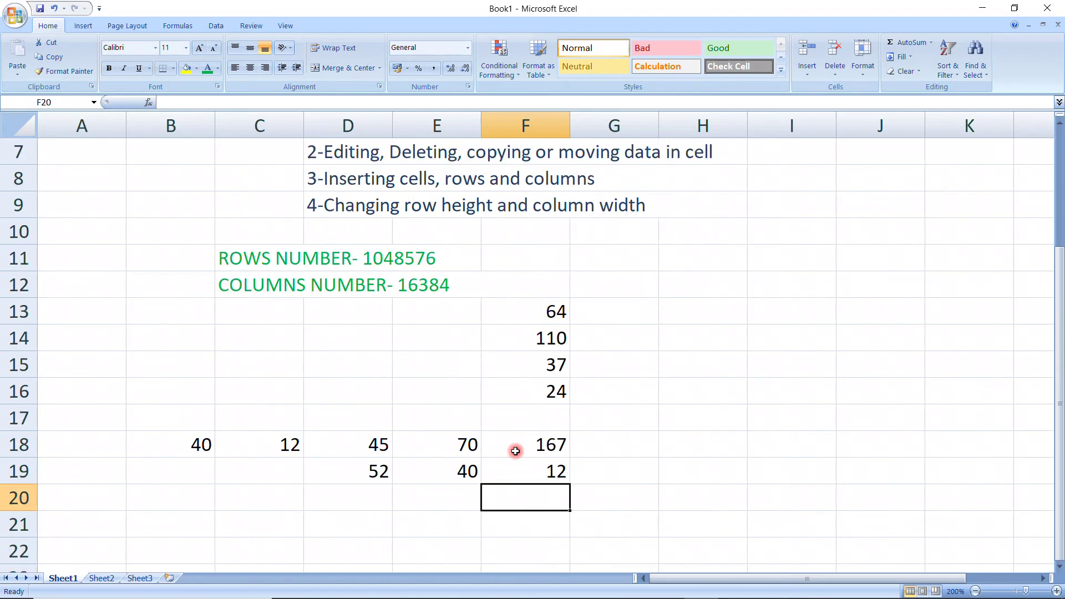
scroll(516, 451, "up", 2)
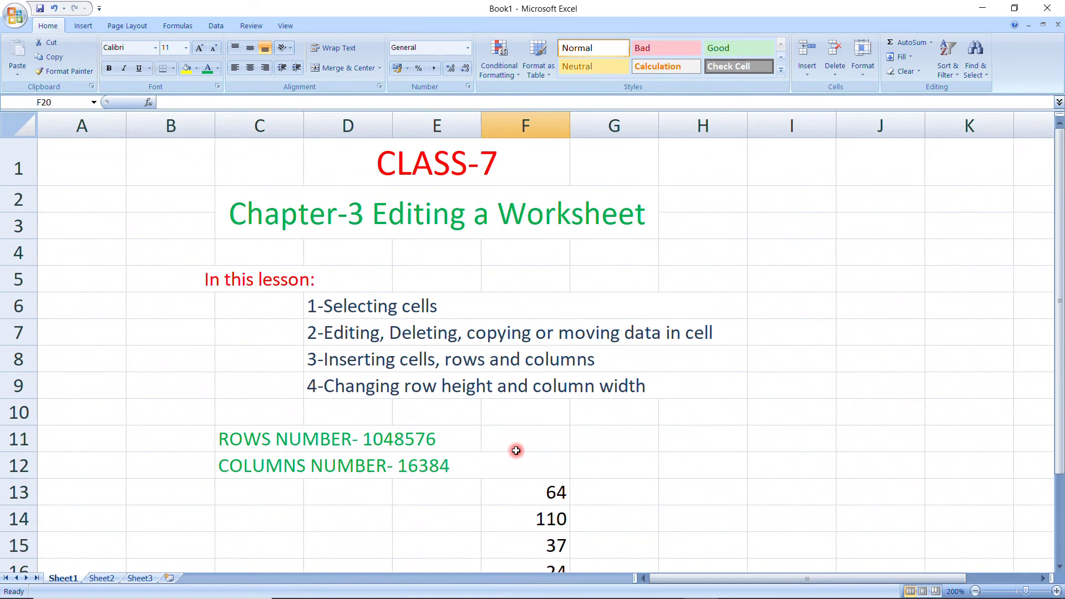